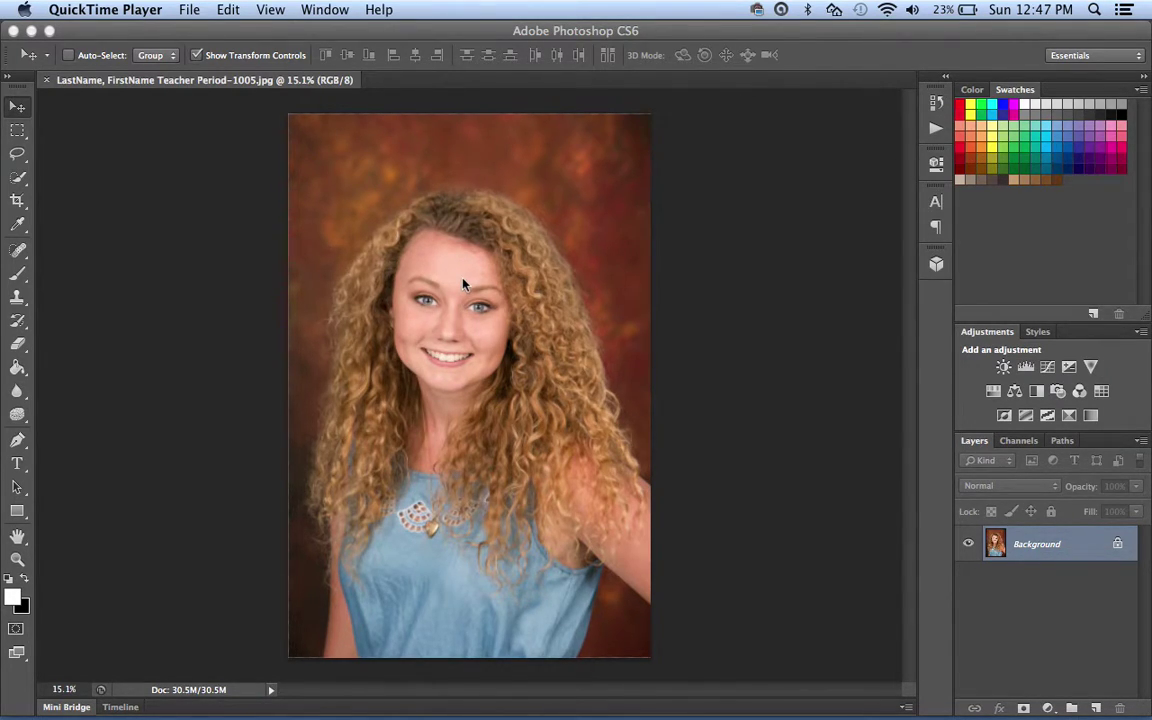
Zoom in on the girl's face to about 52% and pick the healing tool group.
scroll(462, 285, "up", 5)
scroll(463, 285, "up", 2)
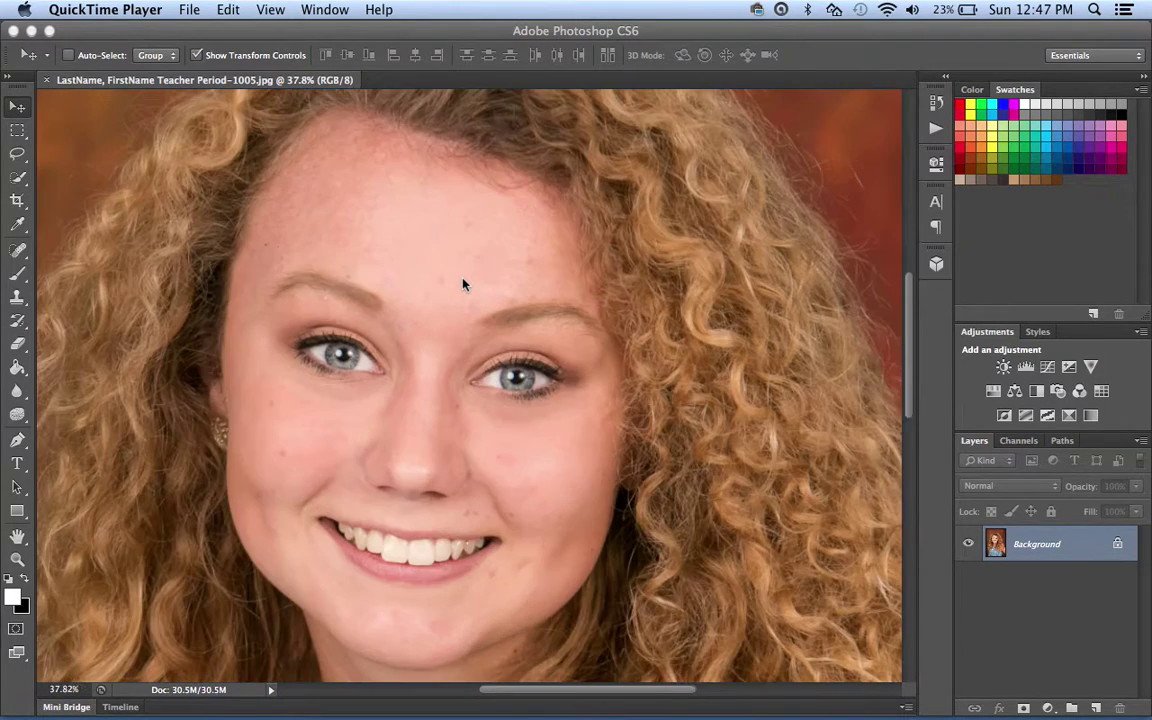
left_click(17, 250)
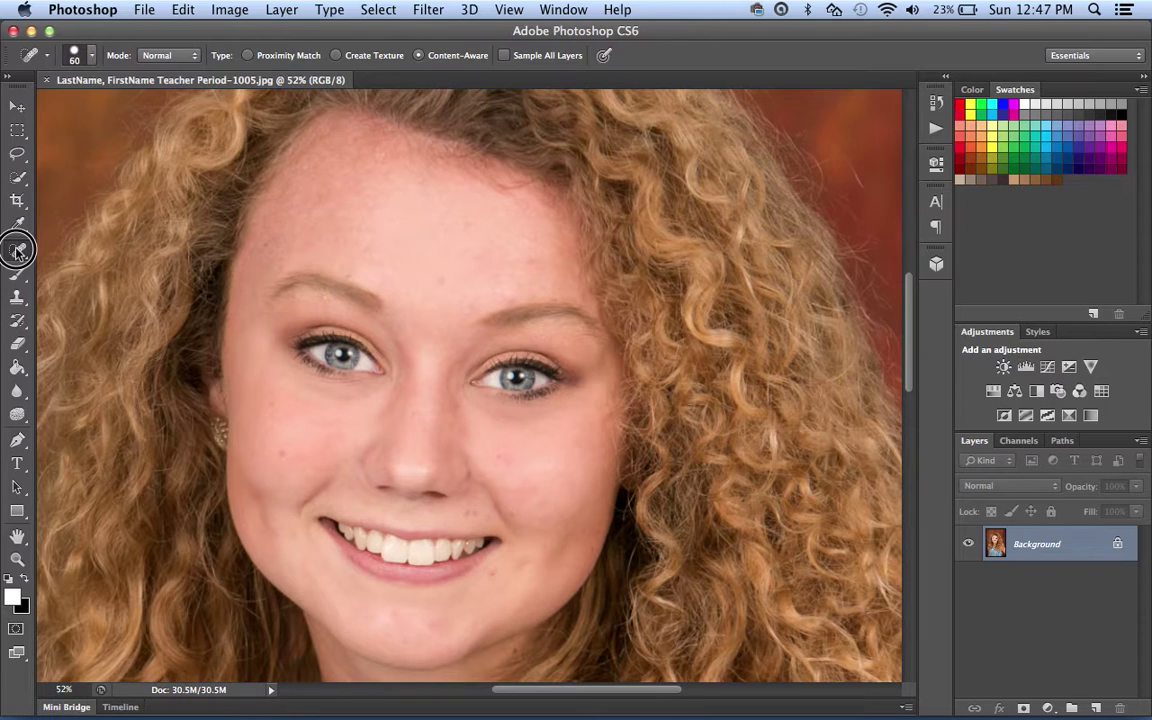
Switch to the Spot Healing Brush and size it to 25 px.
right_click(17, 250)
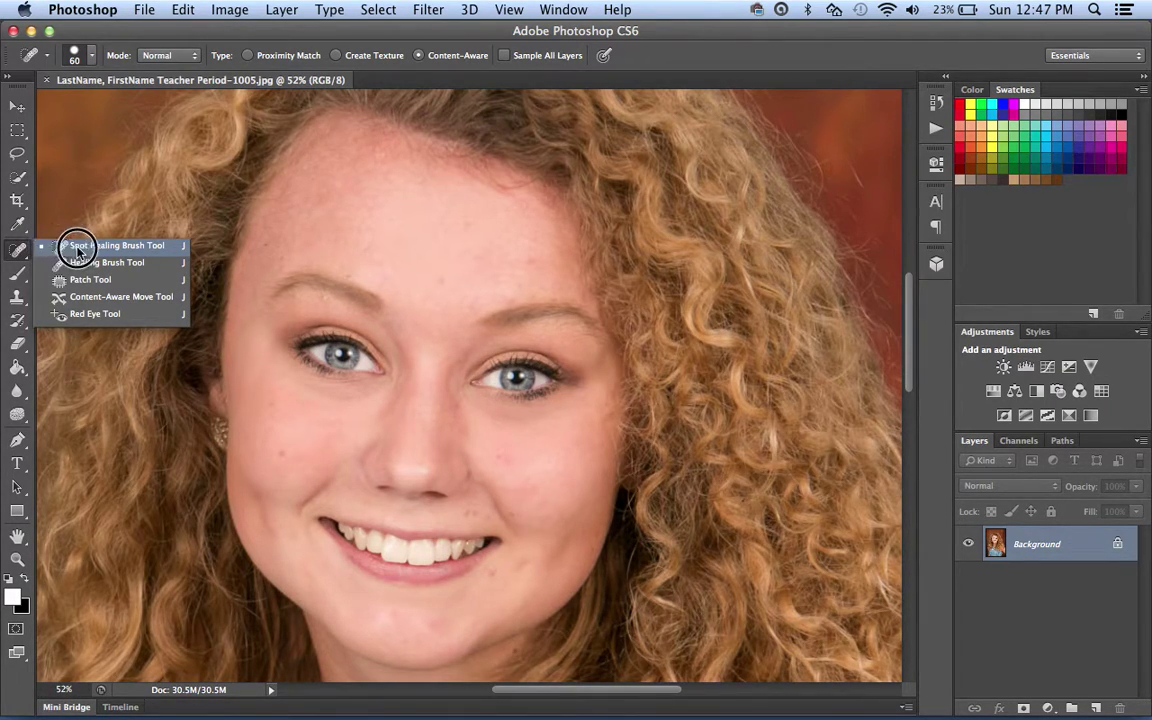
left_click(116, 246)
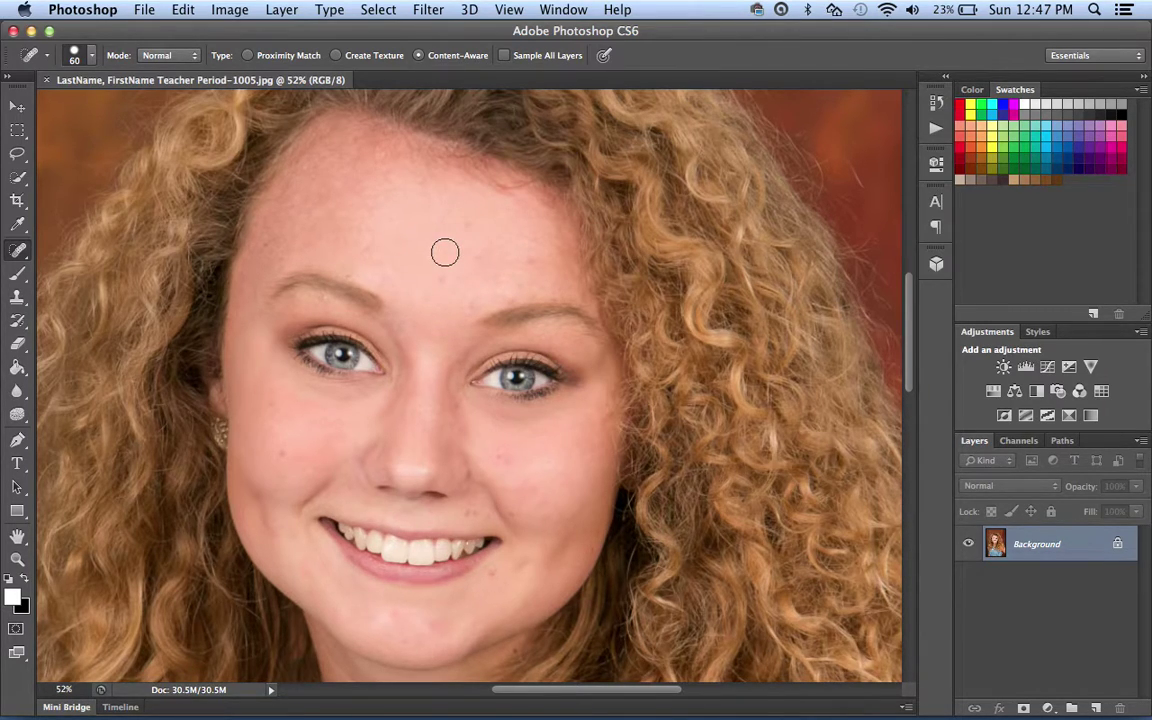
key("bracketleft")
key("bracketleft")
key("bracketleft")
key("bracketright")
key("bracketright")
scroll(444, 272, "up", 3)
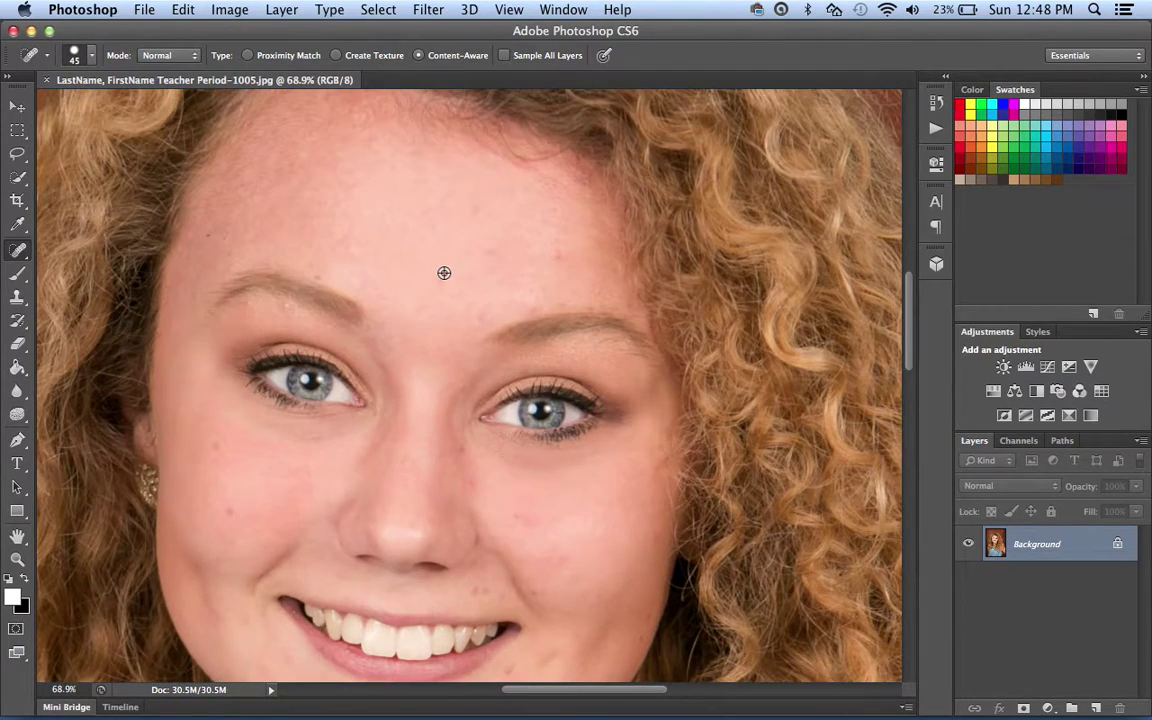
key("bracketleft")
key("bracketleft")
key("bracketleft")
key("bracketleft")
Heal four forehead spots, a left-cheek blemish and two spots around the upper lip.
left_click(556, 254)
left_click(488, 249)
left_click(545, 291)
left_click(530, 309)
left_click(215, 445)
scroll(458, 522, "down", 5)
left_click(472, 456)
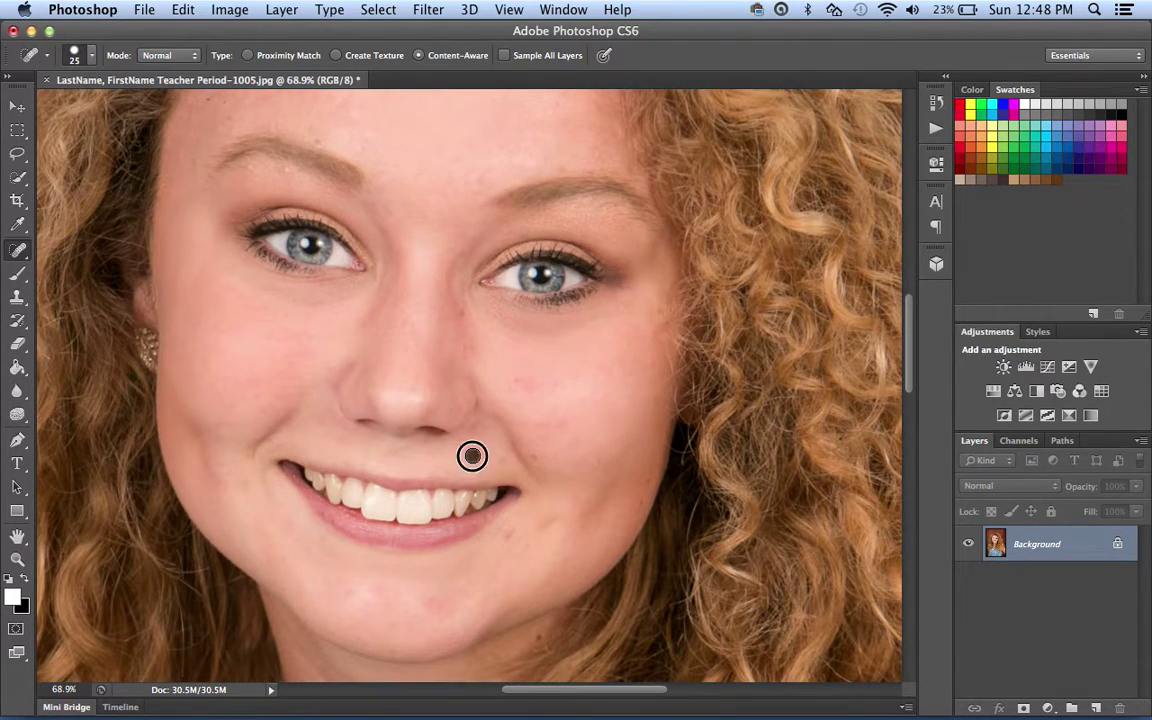
left_click(503, 461)
At 30 then 20 px, heal the spot below the lower lip, the nose bridge and cheek blemishes.
key("bracketright")
key("bracketright")
left_click(508, 531)
left_click(458, 295)
mouse_move(458, 295)
left_mouse_down()
mouse_move(512, 405)
mouse_move(505, 425)
left_mouse_up()
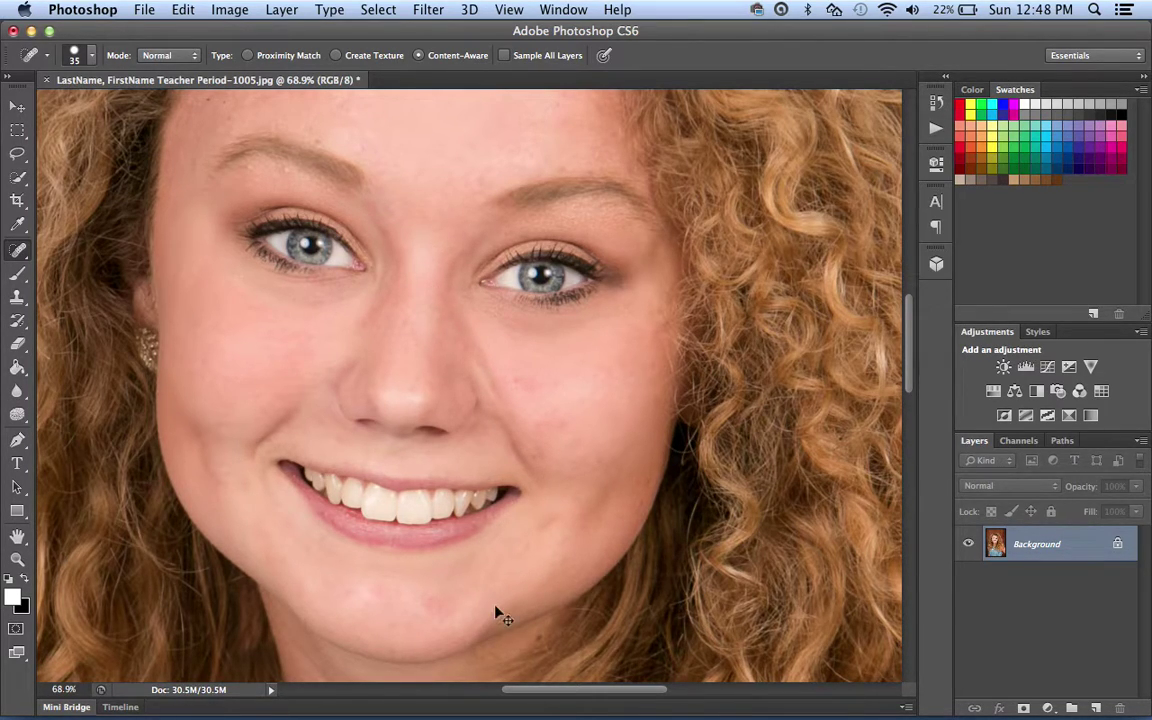
key("bracketleft")
key("bracketleft")
key("bracketleft")
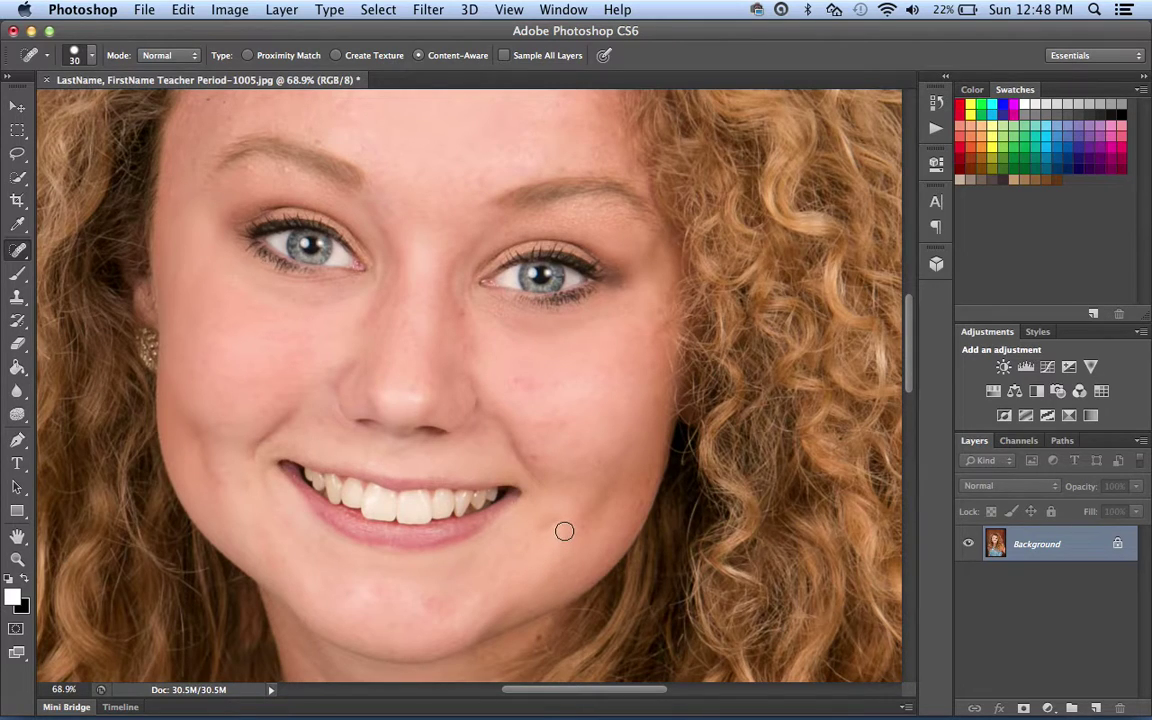
left_click(535, 450)
left_click(510, 381)
Heal the brow spots and, at 35 px, the spot between the brows, then fit the portrait on screen.
left_click(563, 169)
left_click(314, 137)
key("space")
left_click_drag(489, 384, 479, 571)
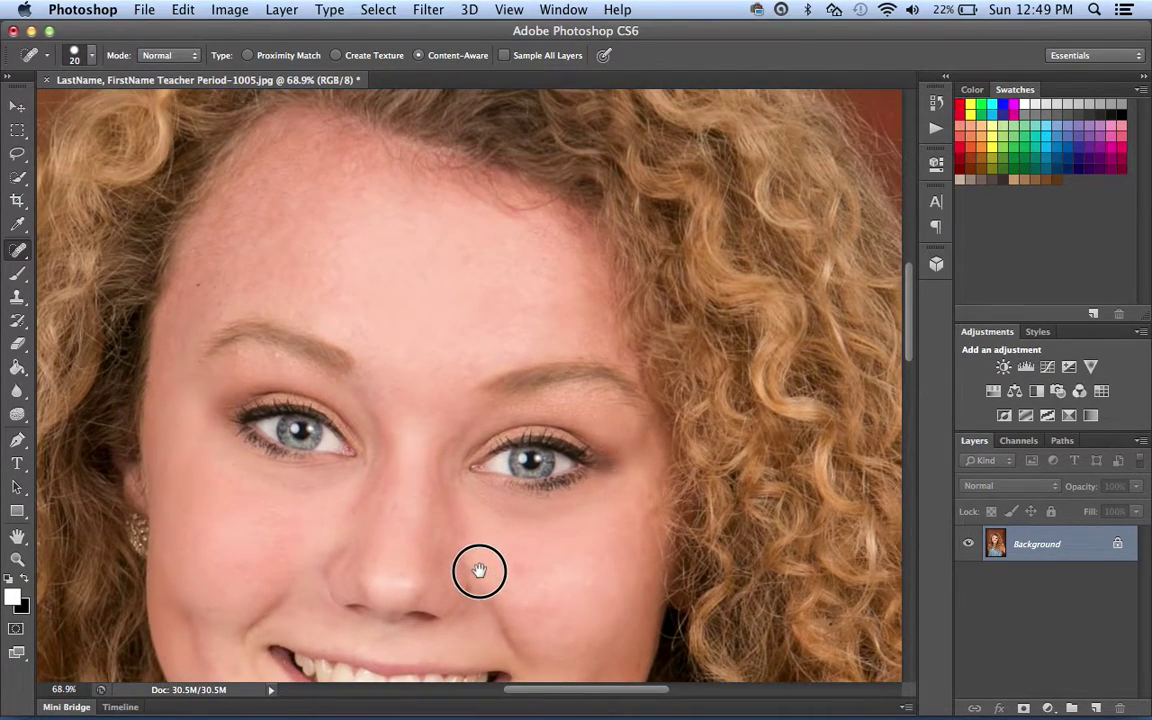
key("bracketright")
key("bracketright")
key("bracketright")
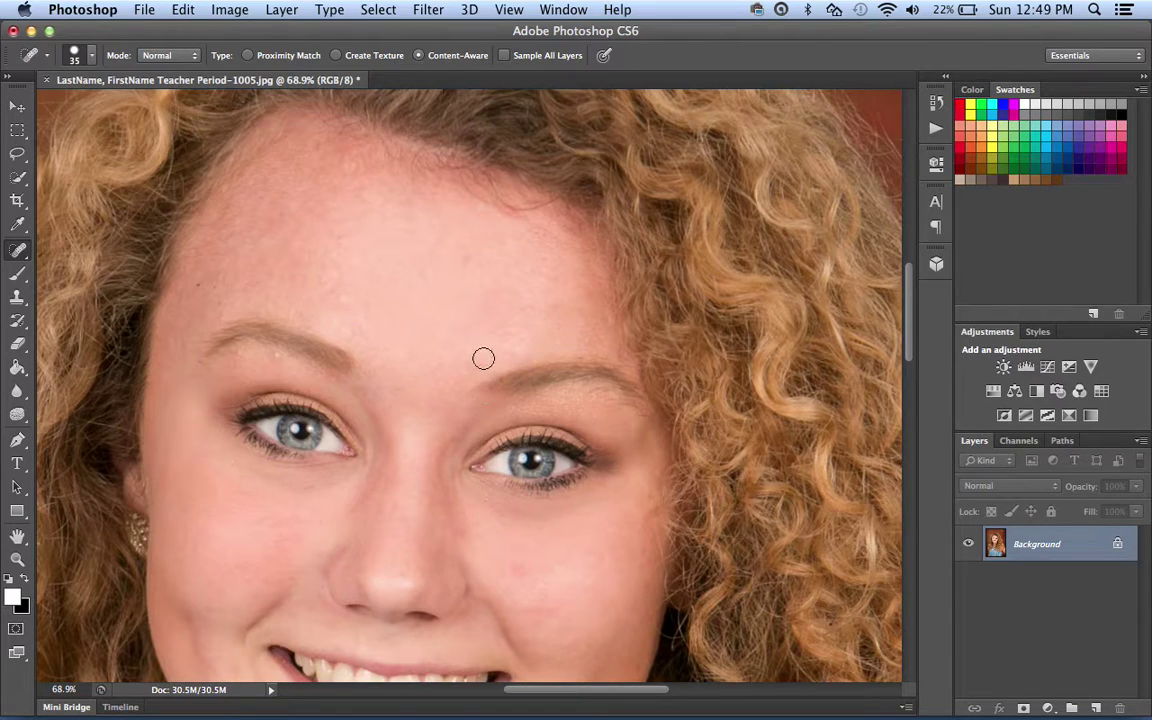
left_click(470, 360)
key("super+0")
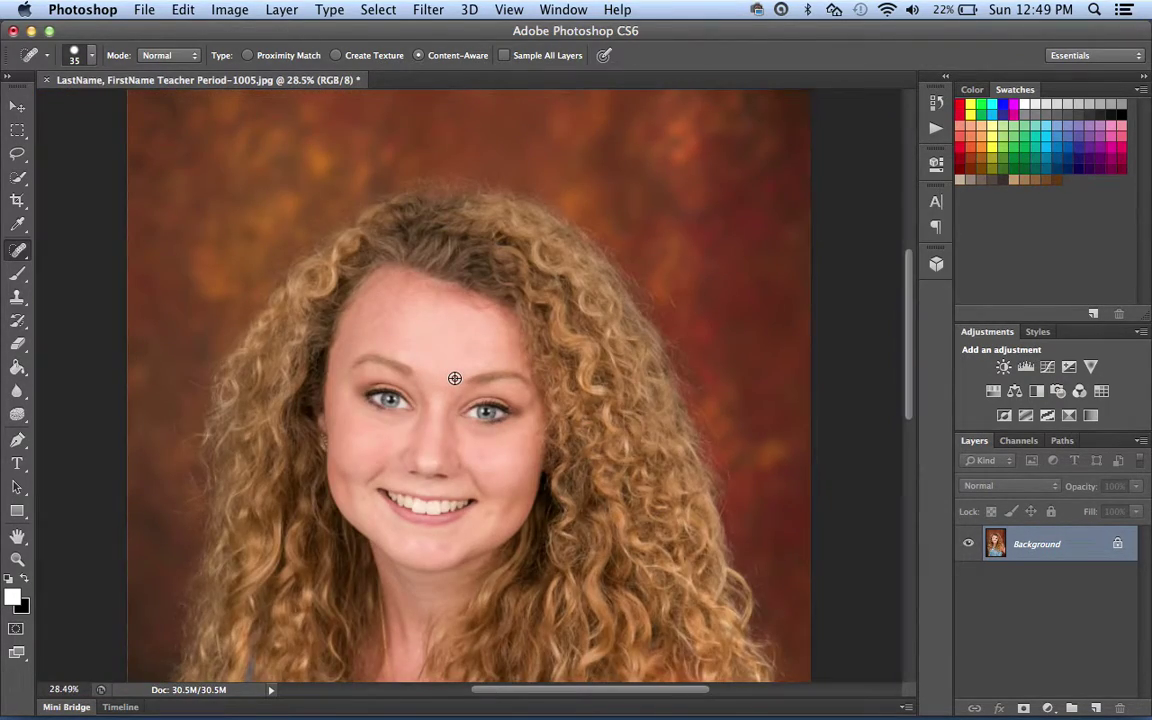
Remove the red cheek blemish, the spot beside the nose and the mole near the left eye.
scroll(460, 480, "up", 5)
scroll(453, 496, "down", 2)
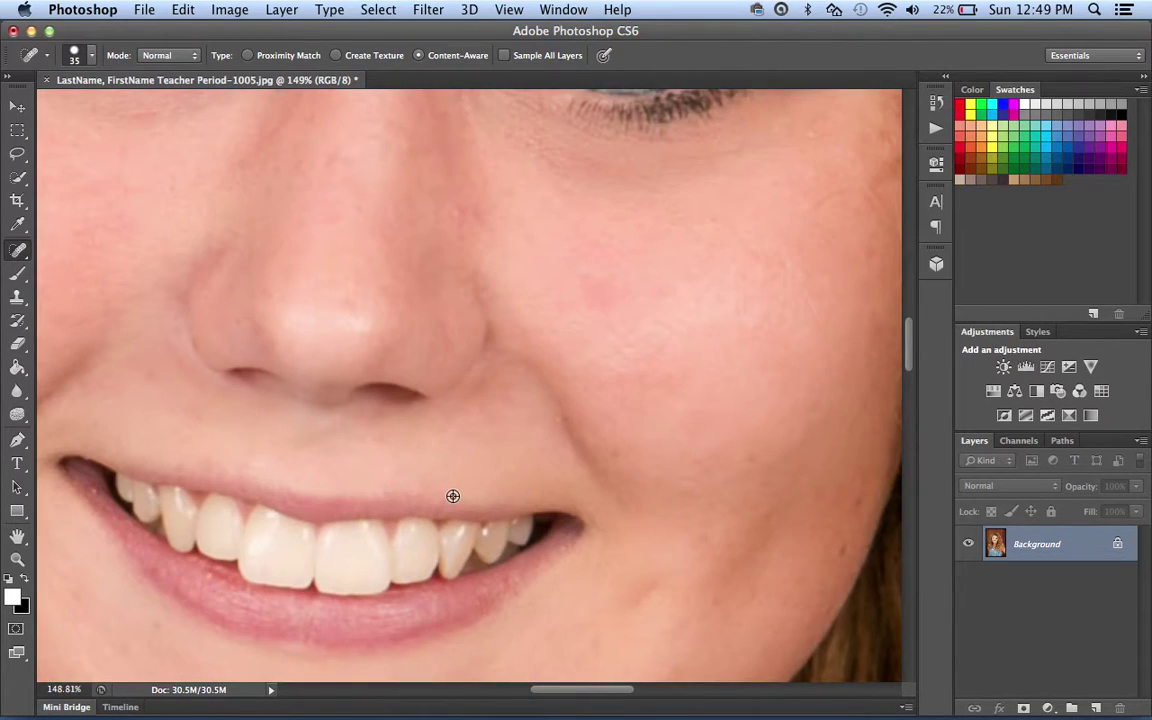
left_click(592, 284)
key("bracketleft")
left_click(458, 214)
scroll(563, 347, "down", 5)
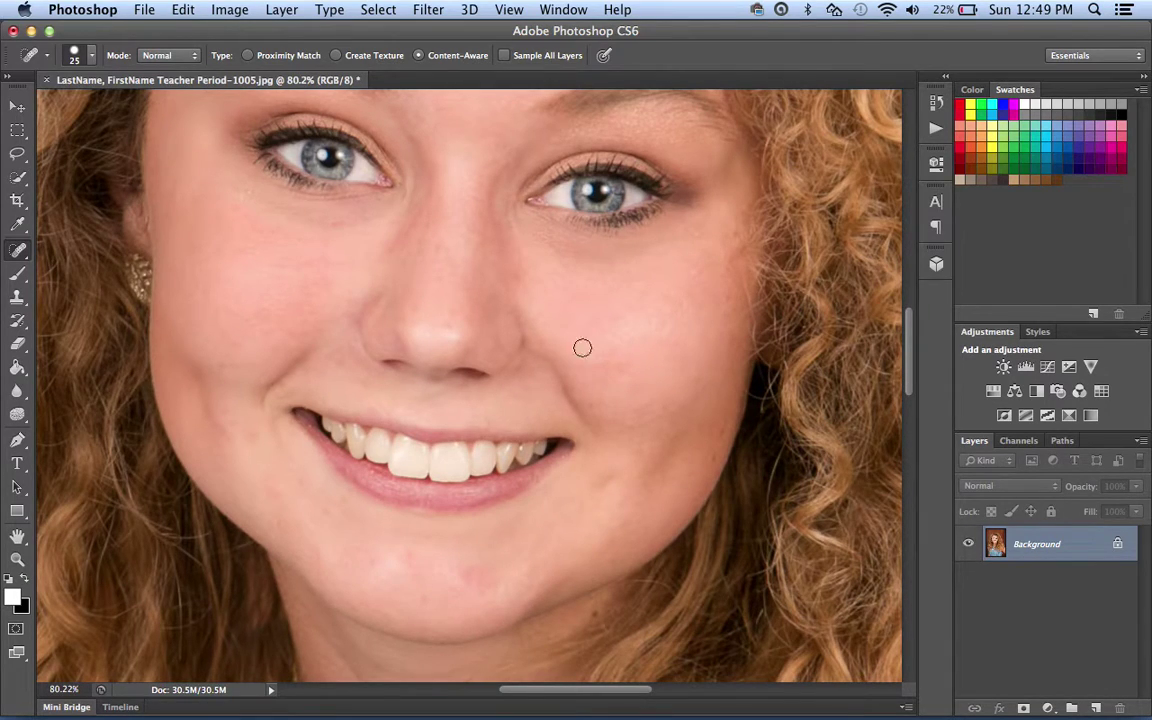
left_click(249, 190)
Heal the chin spot with a 35 px brush and inspect the cheek beside the mouth.
key("bracketright")
left_click(470, 574)
left_click(597, 421, "ctrl")
scroll(597, 424, "down", 10)
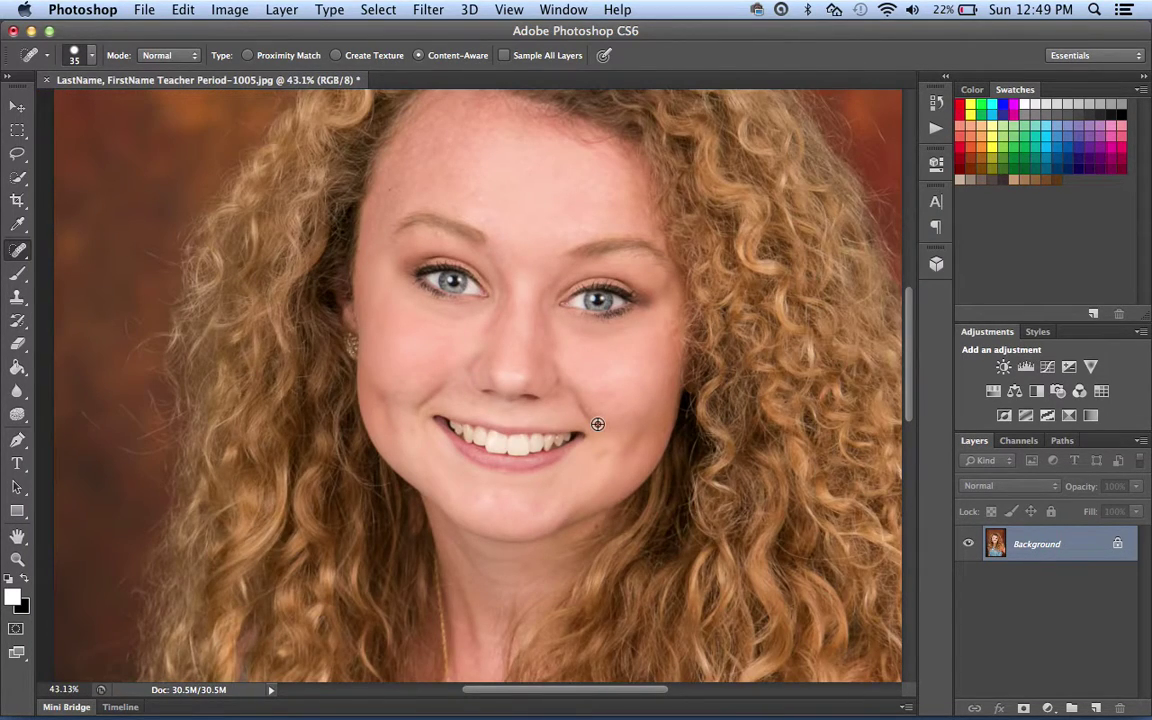
scroll(597, 424, "down", 2)
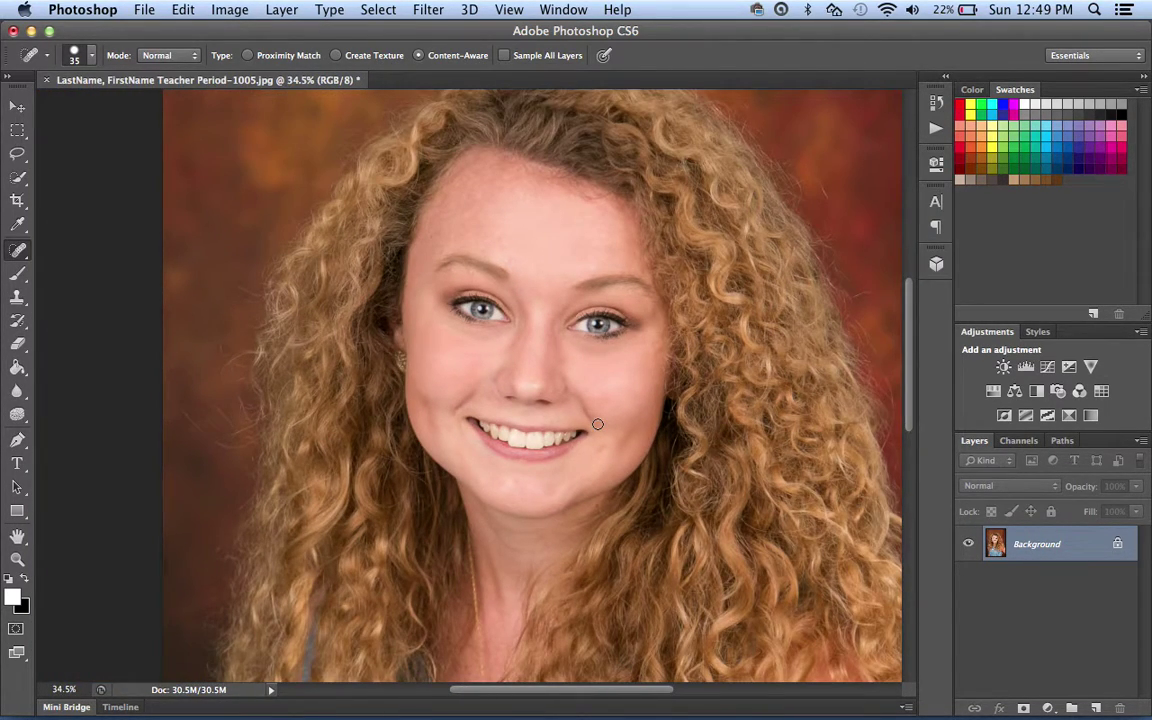
left_click(143, 9)
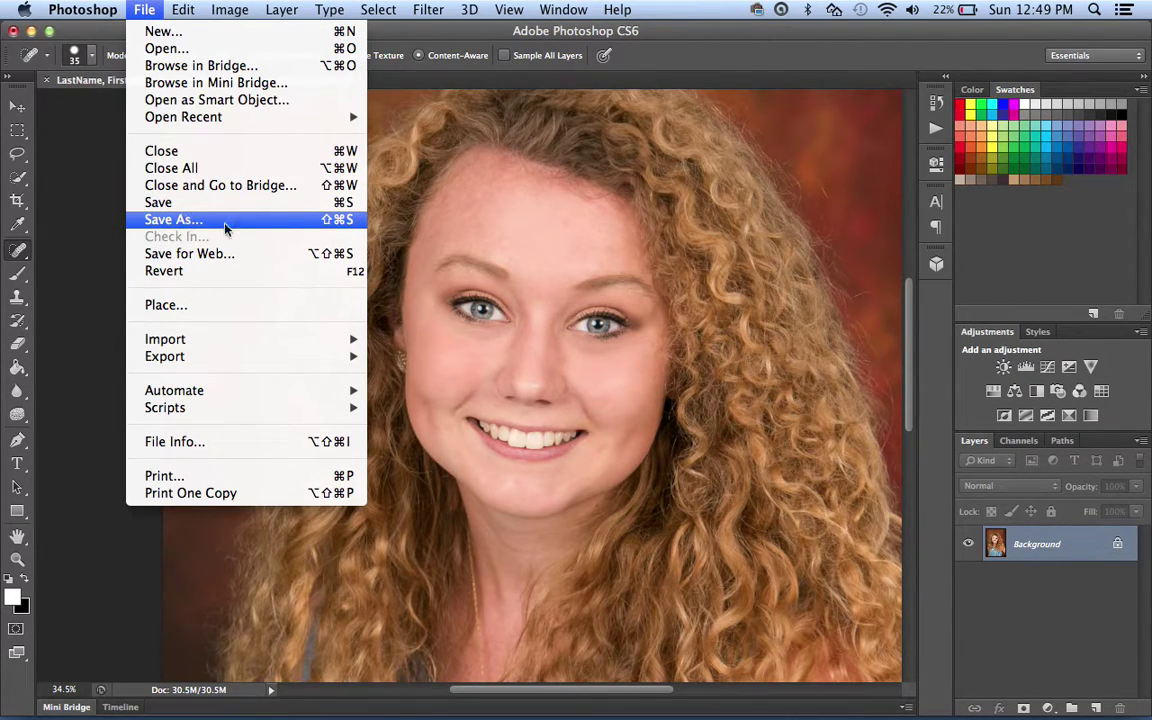
In Save As, replace the LastName and FirstName placeholders with the student's last and first names.
left_click(349, 222)
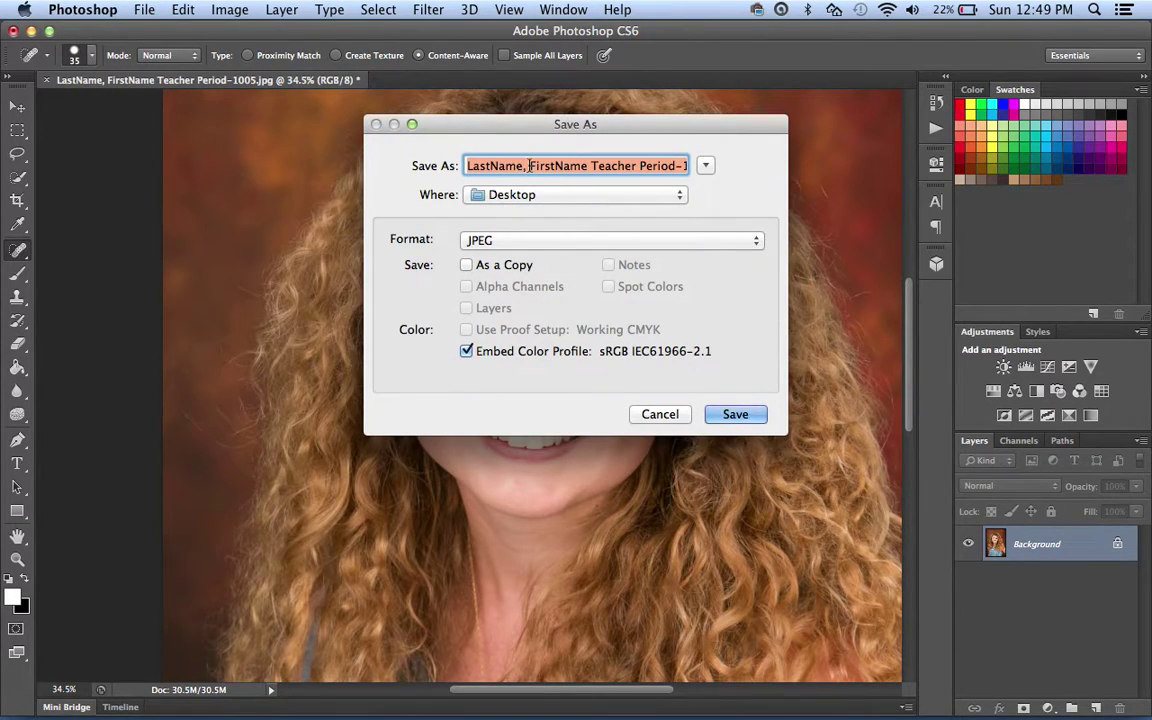
left_click(524, 167)
key("BackSpace")
key("BackSpace")
key("BackSpace")
key("BackSpace")
key("BackSpace")
key("BackSpace")
key("BackSpace")
key("BackSpace")
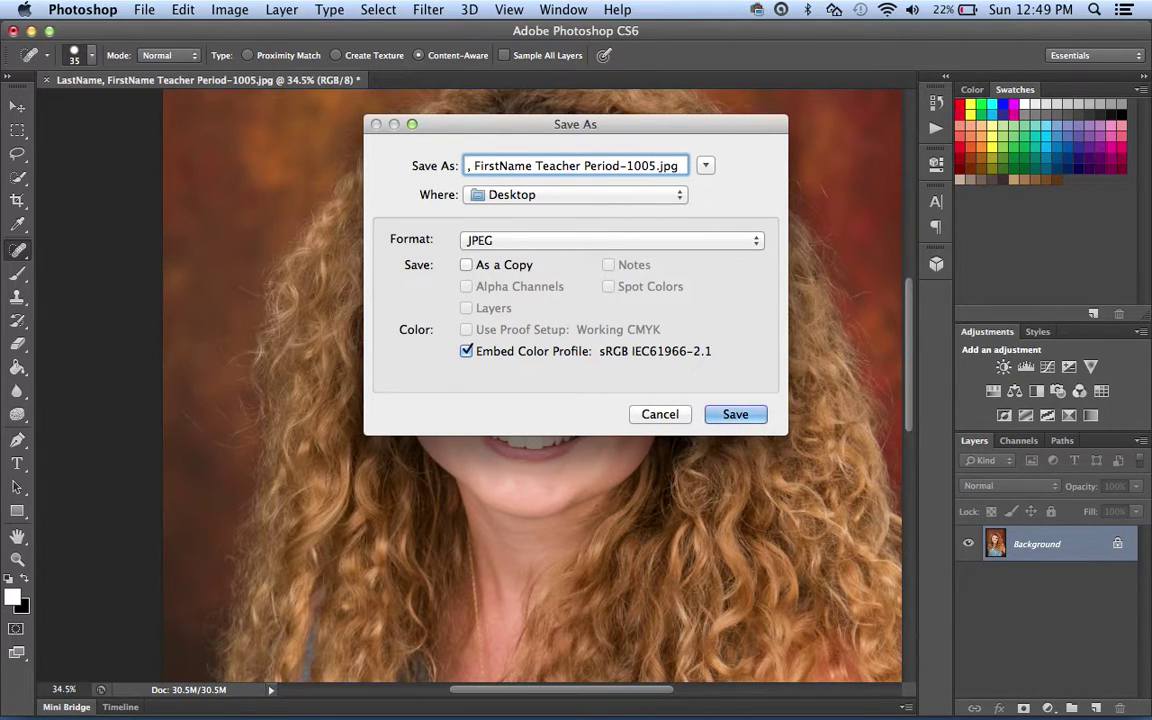
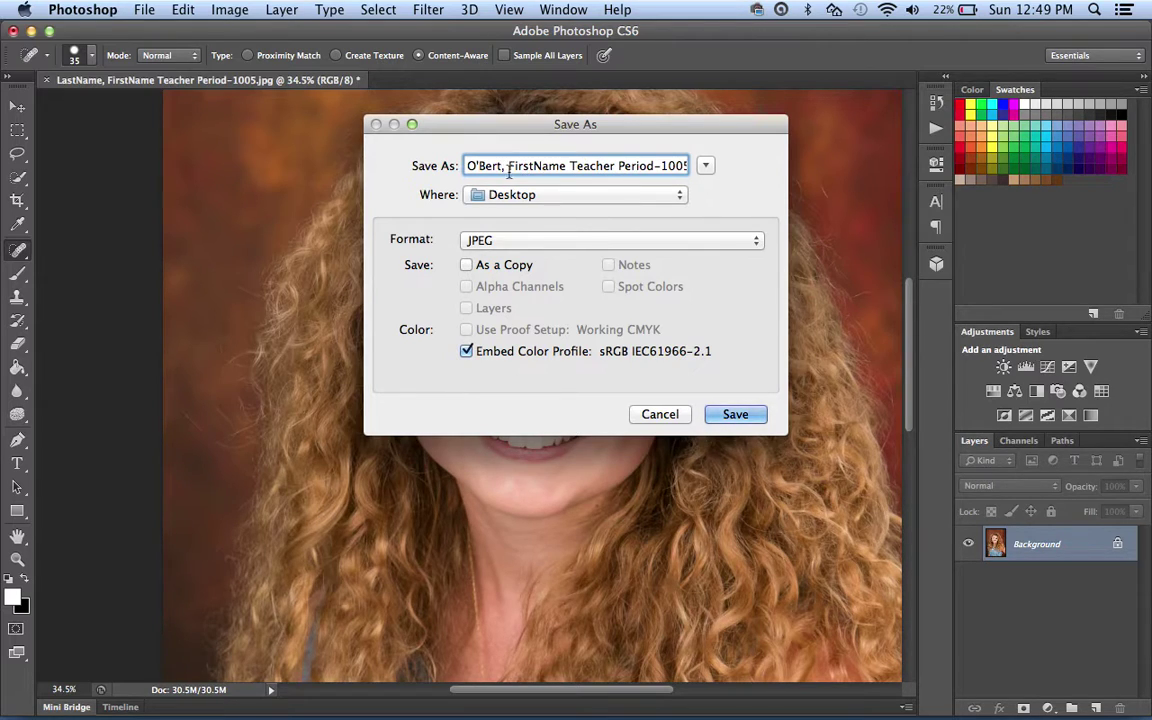
left_click(566, 168)
key("BackSpace")
key("BackSpace")
key("BackSpace")
key("BackSpace")
key("BackSpace")
key("BackSpace")
key("BackSpace")
key("BackSpace")
key("BackSpace")
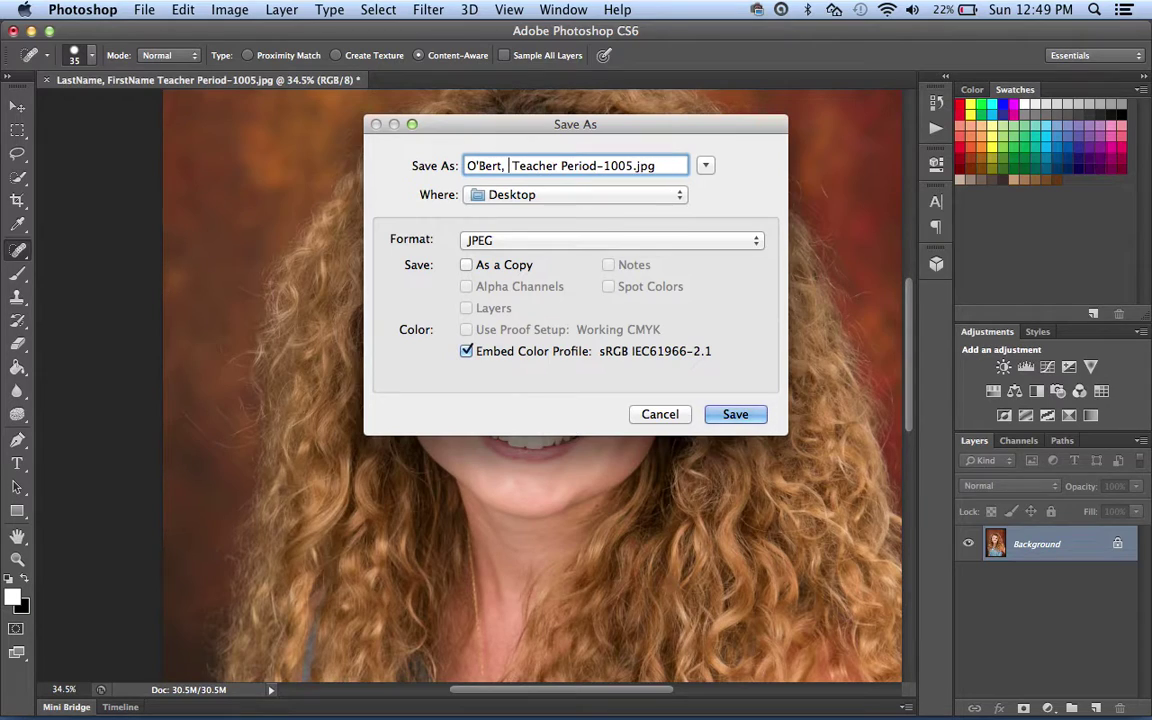
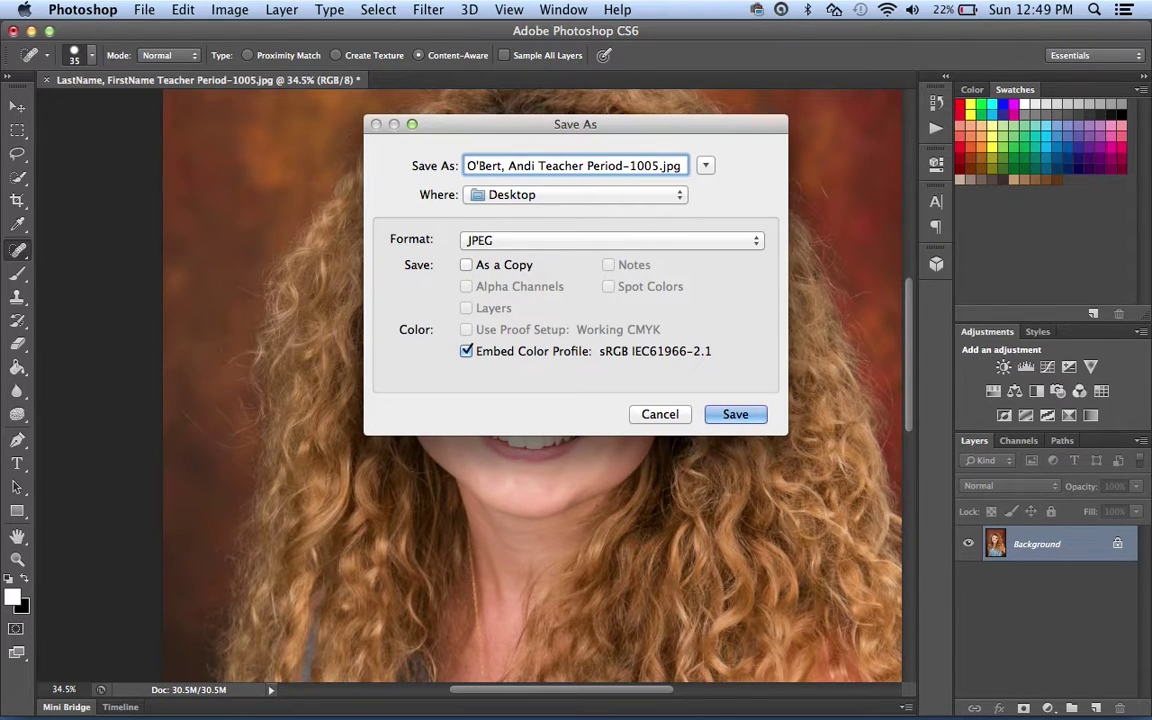
Replace Teacher with the teacher's last name and Period with 2, keeping Desktop as the location.
left_click_drag(583, 165, 563, 165)
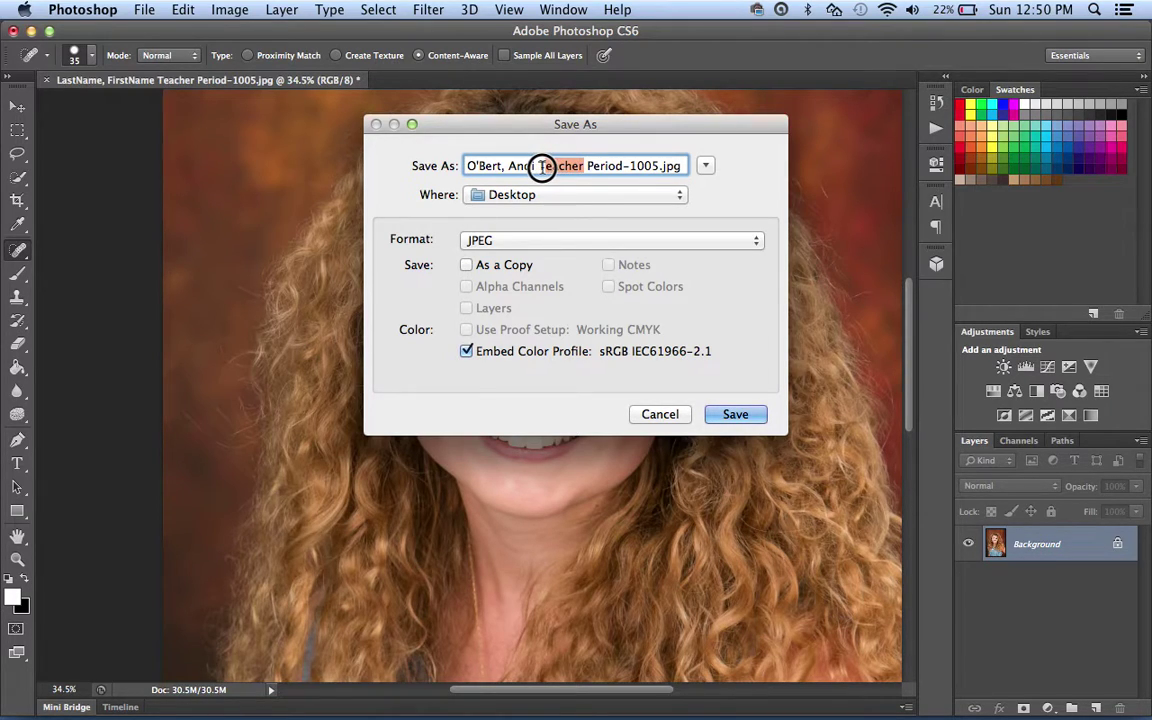
type("Shiungle")
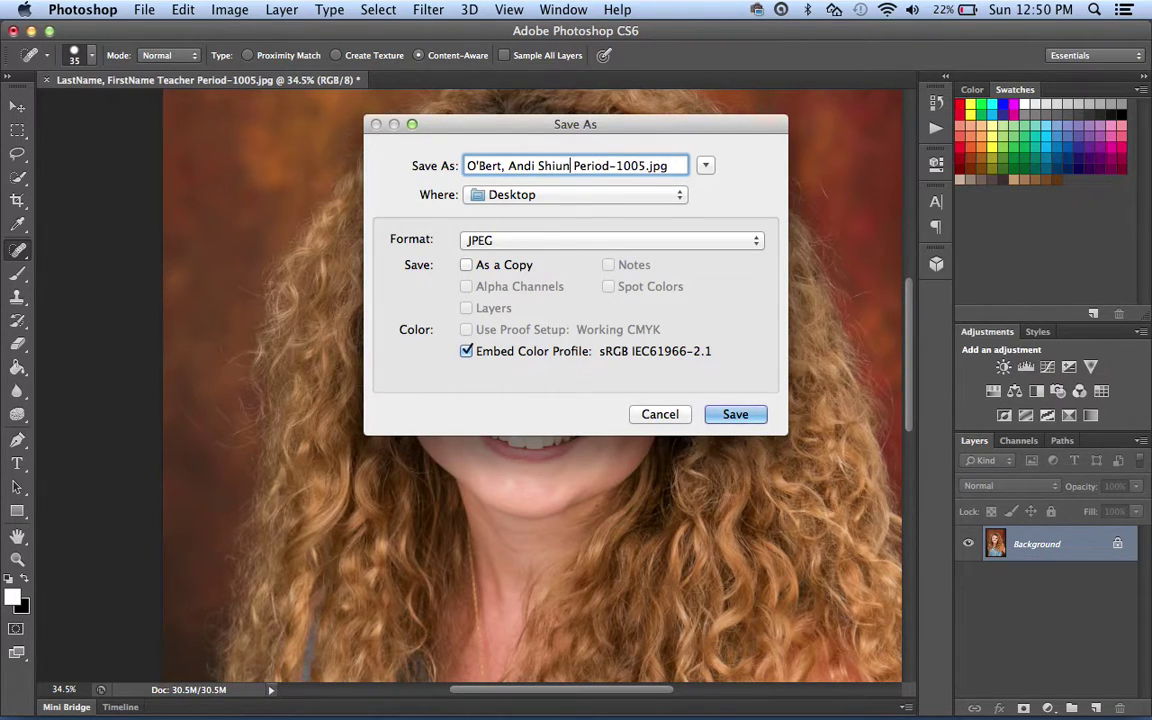
key("BackSpace")
key("BackSpace")
key("BackSpace")
key("BackSpace")
key("BackSpace")
type("ngler")
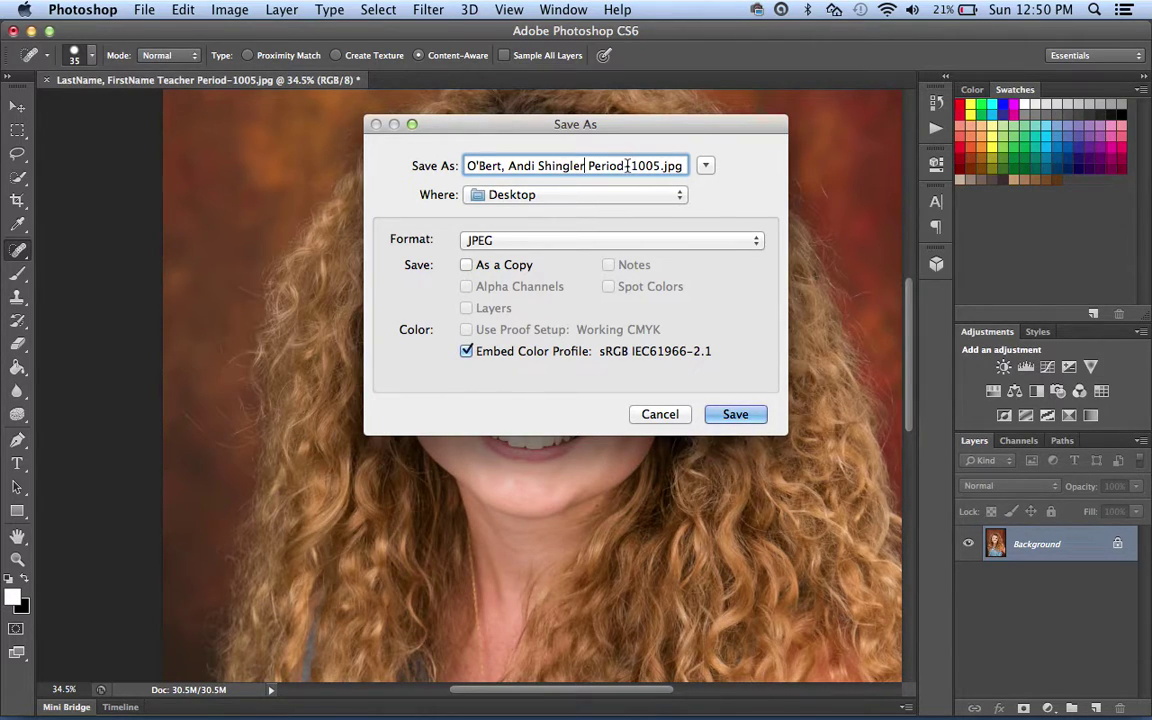
key("BackSpace")
key("BackSpace")
key("BackSpace")
key("BackSpace")
key("BackSpace")
key("BackSpace")
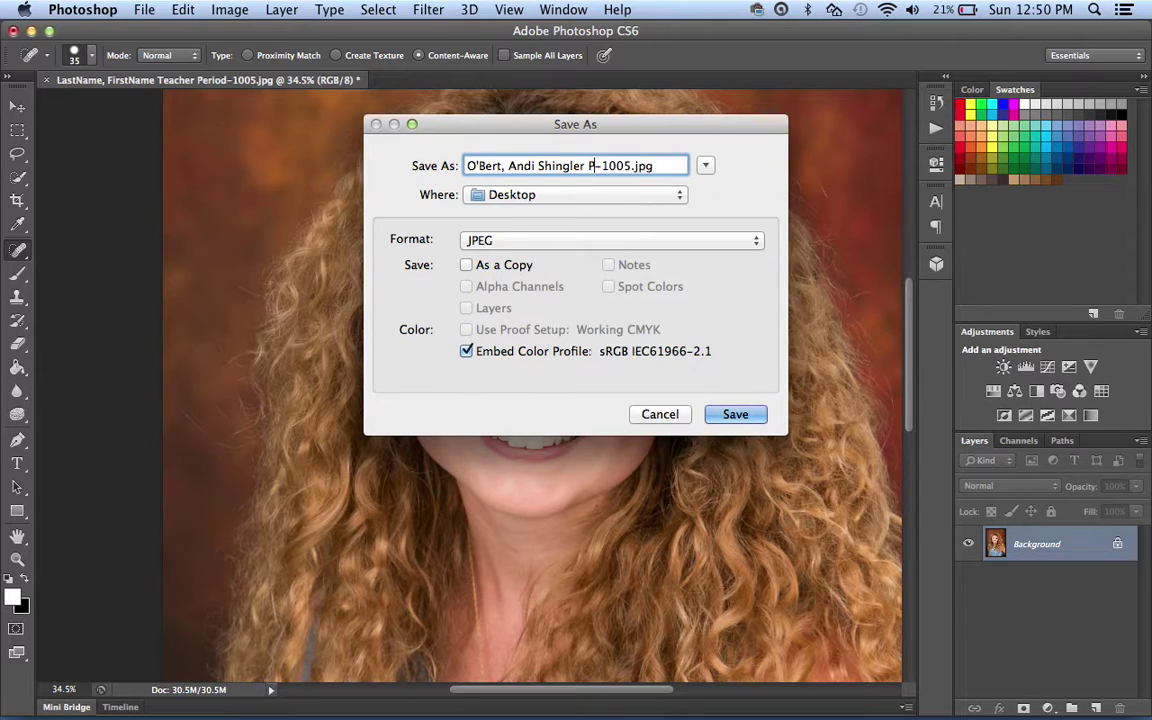
type("2")
left_click(679, 198)
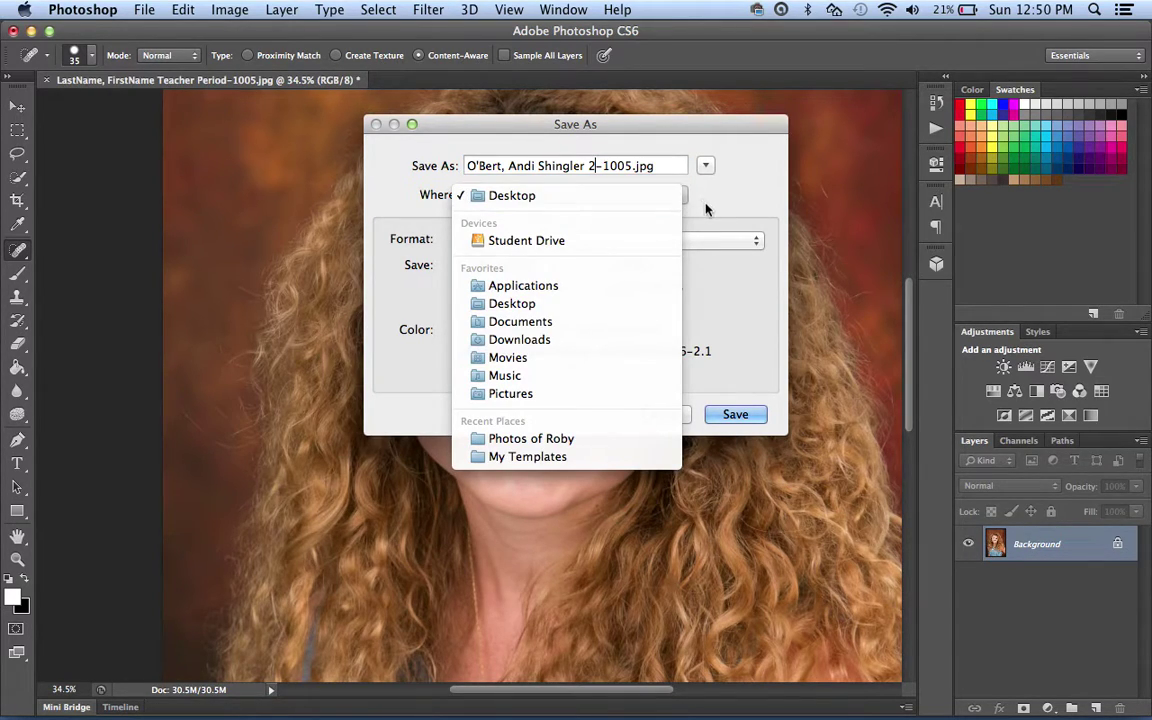
left_click(706, 201)
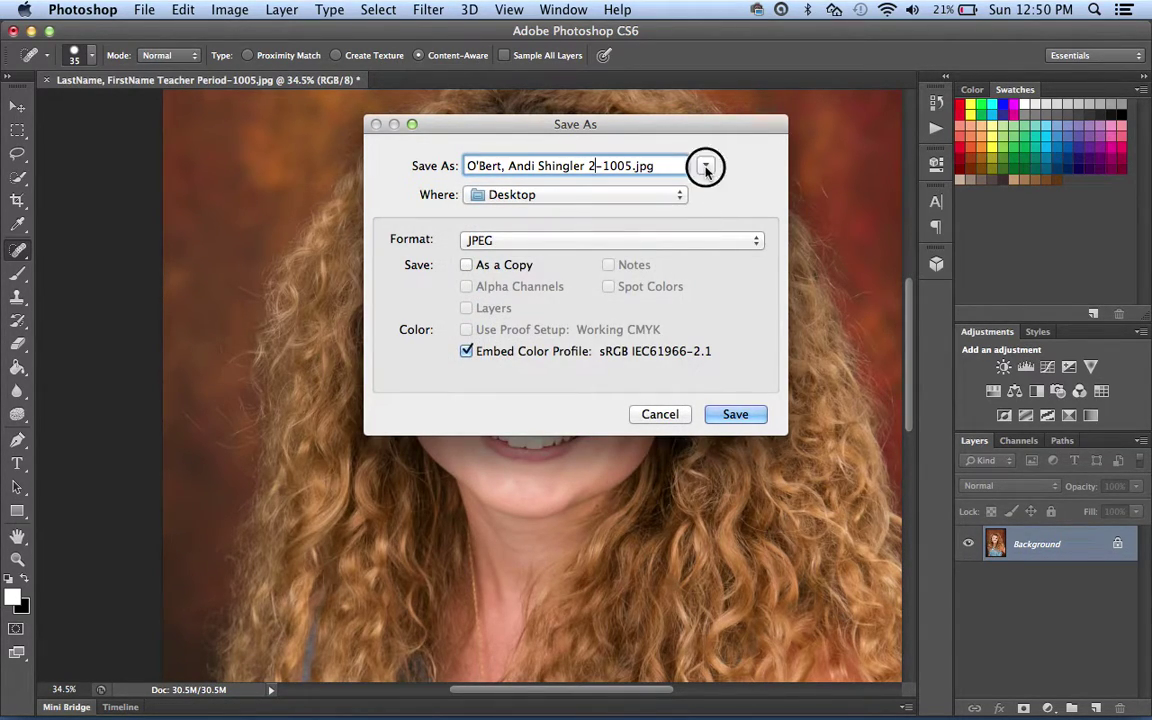
Create a new folder named '_Retouched Seniors' on the Desktop.
left_click(705, 166)
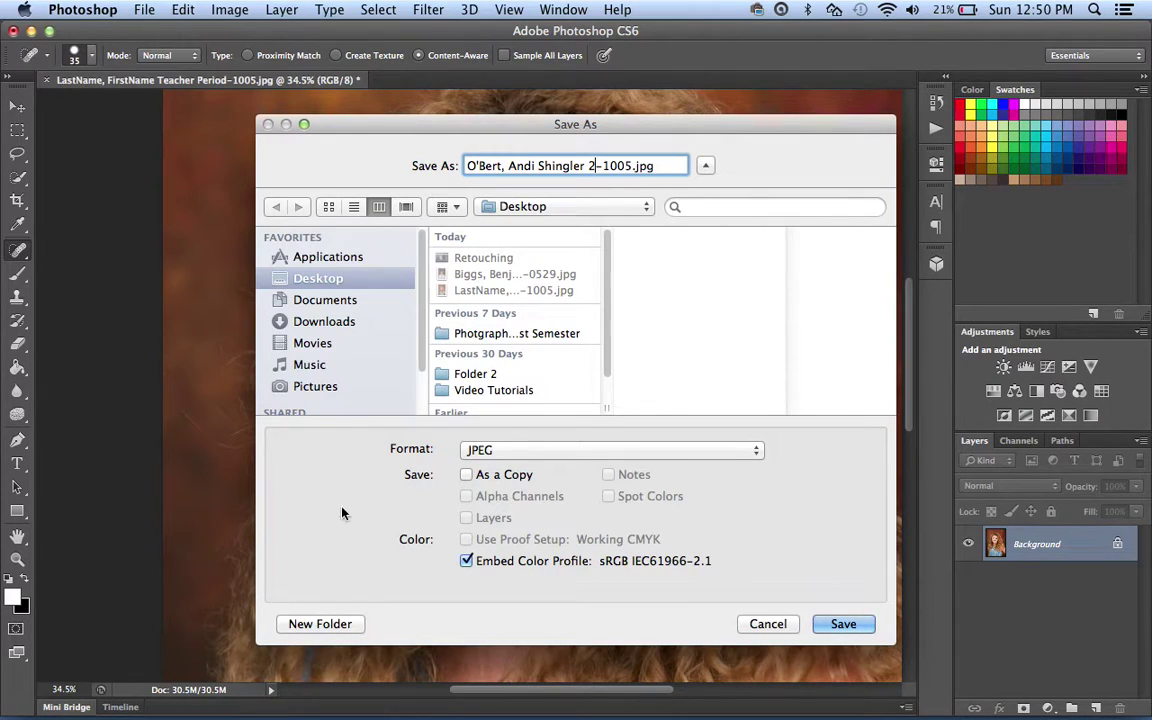
left_click(320, 624)
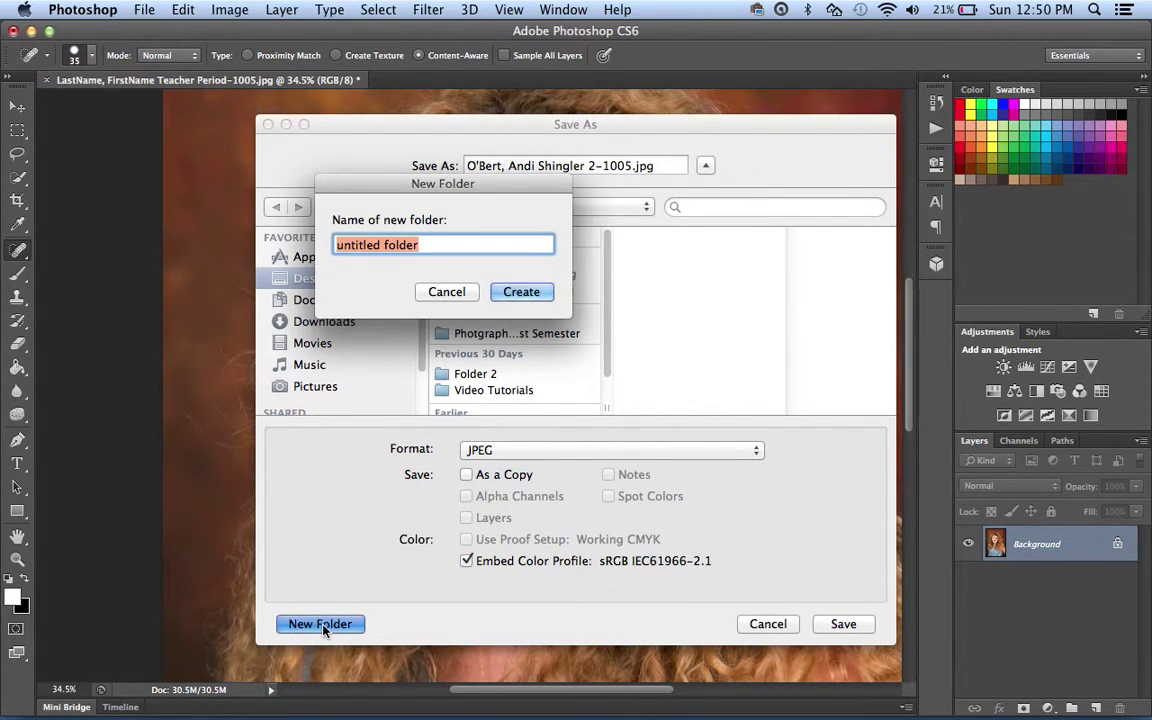
key("BackSpace")
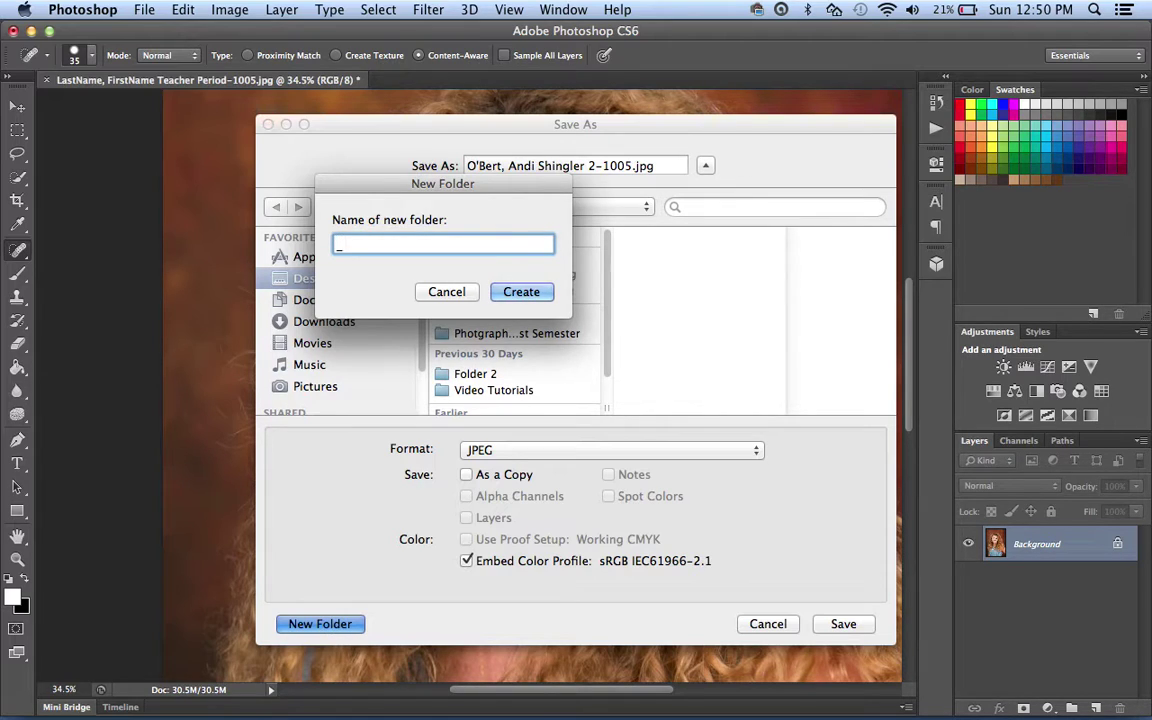
type("_Retouched Seniors")
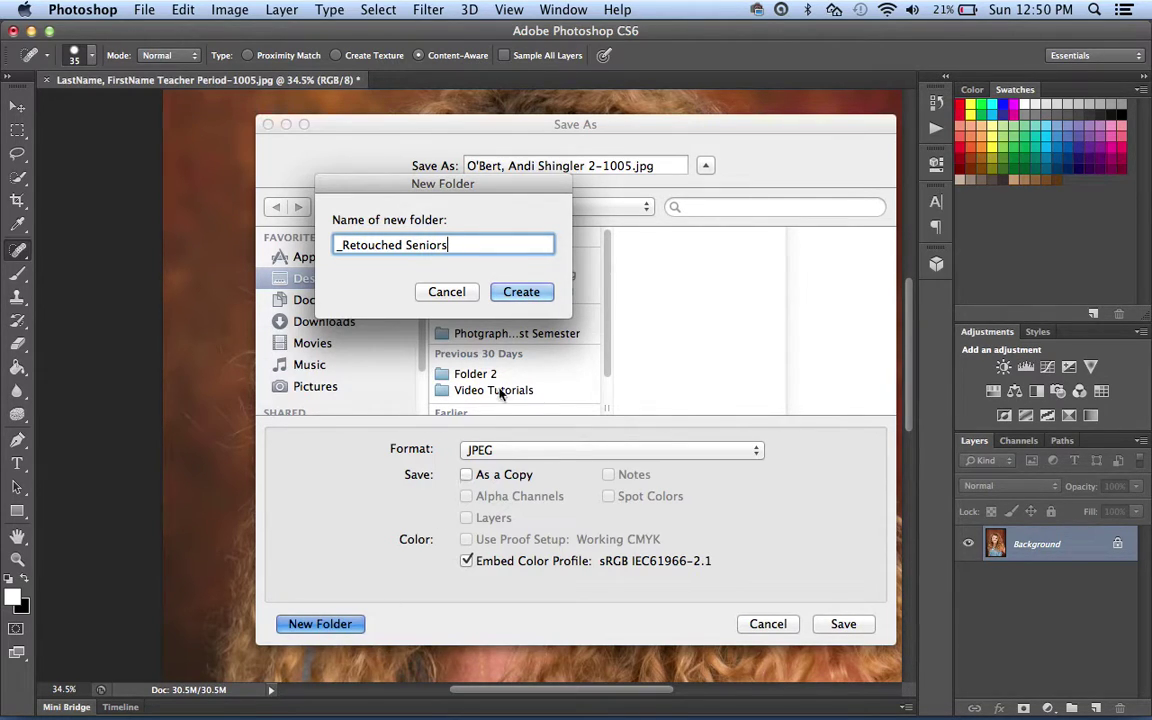
left_click(519, 292)
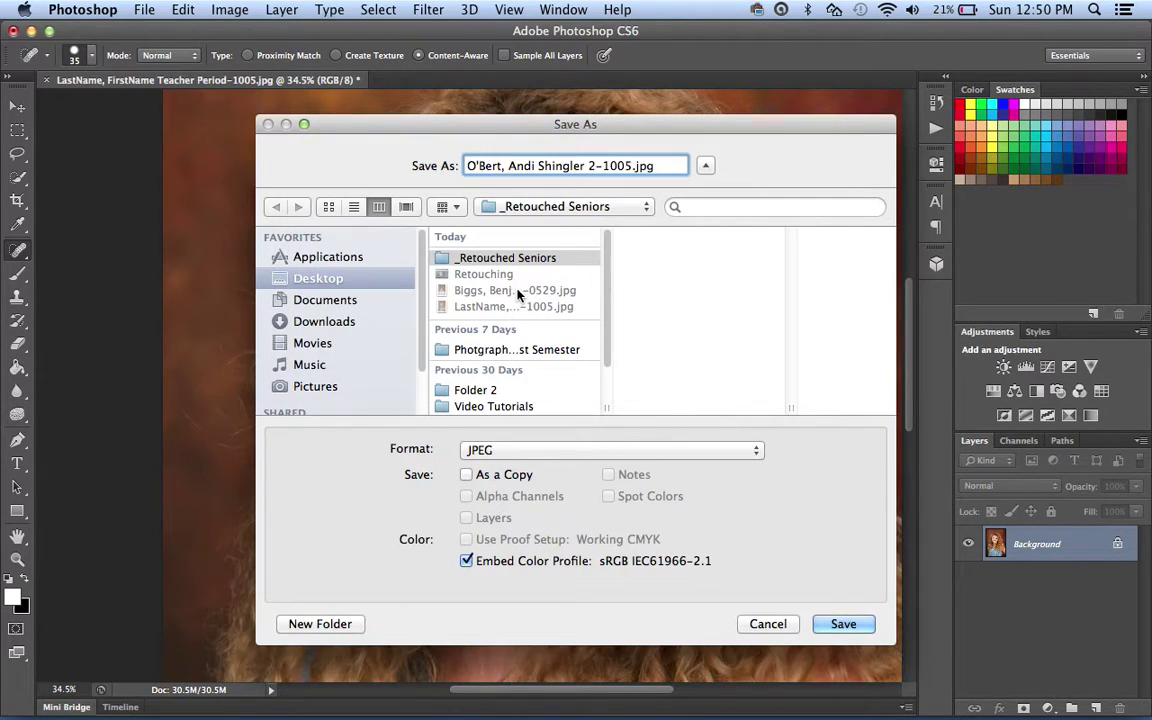
Save the JPEG into _Retouched Seniors at Quality 12 Maximum.
left_click(530, 259)
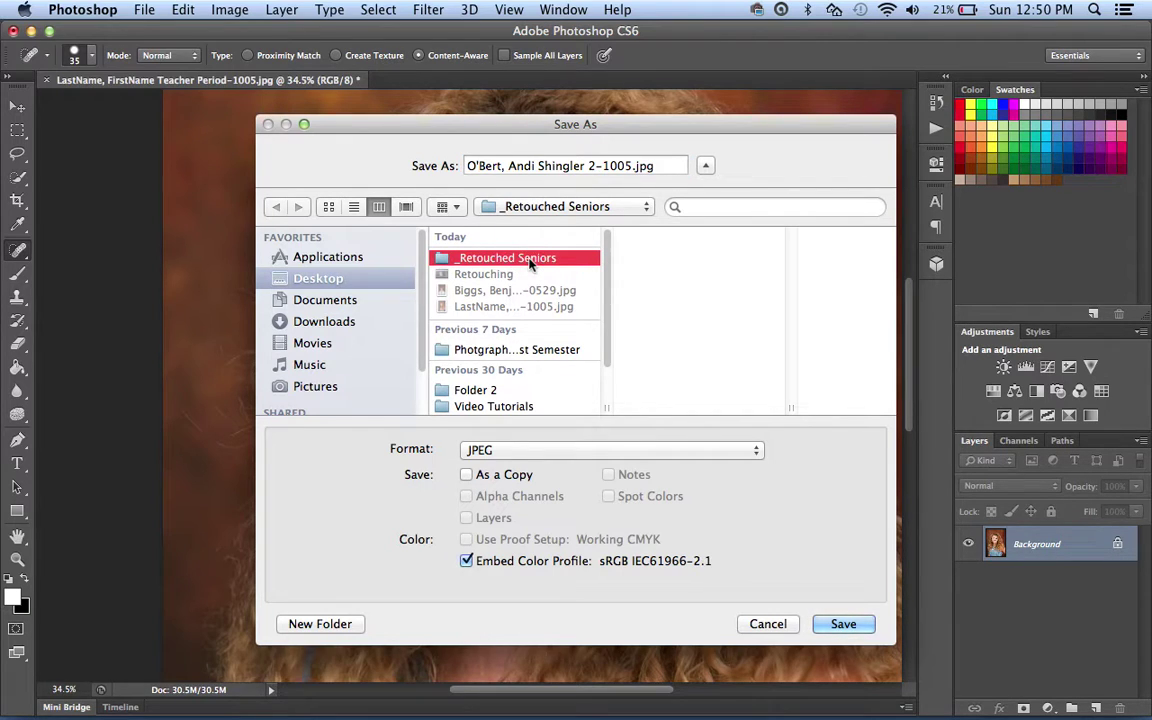
left_click(838, 623)
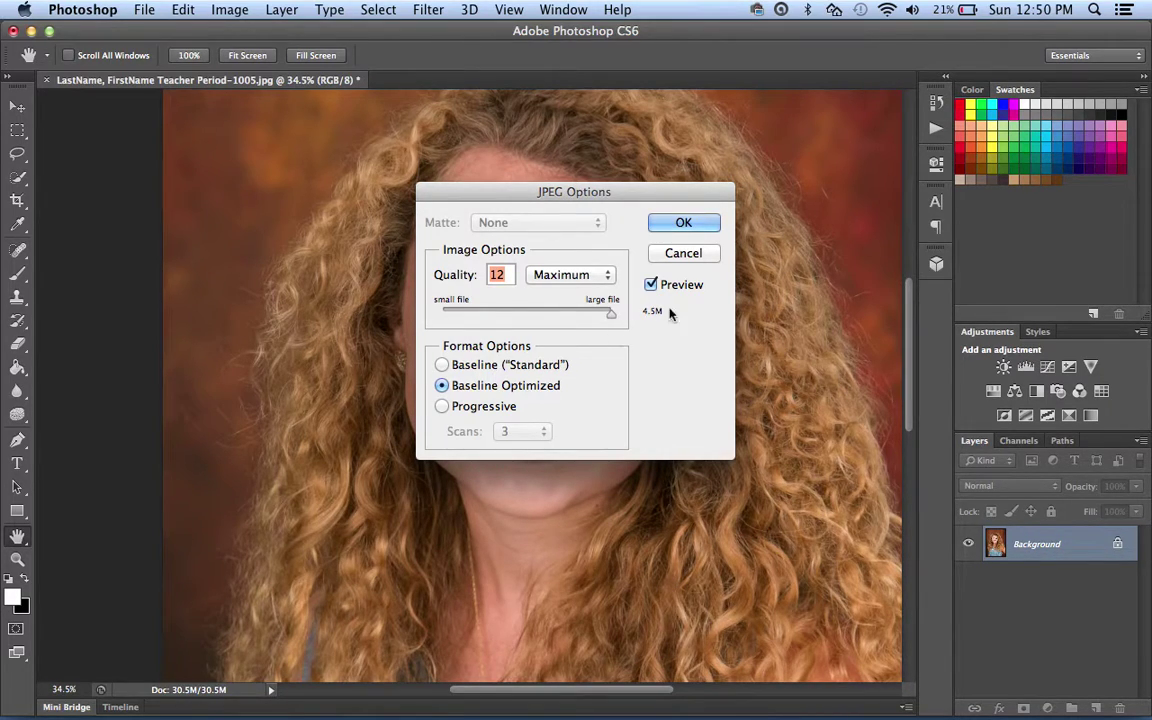
left_click(683, 222)
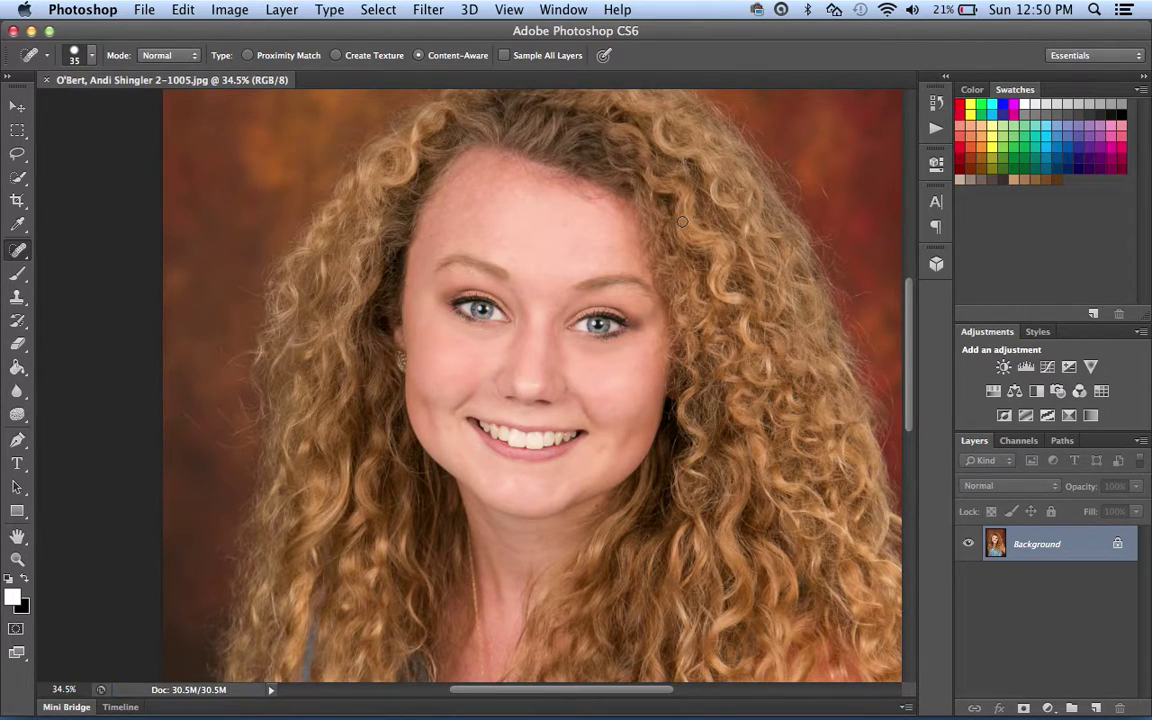
mouse_move(8, 8)
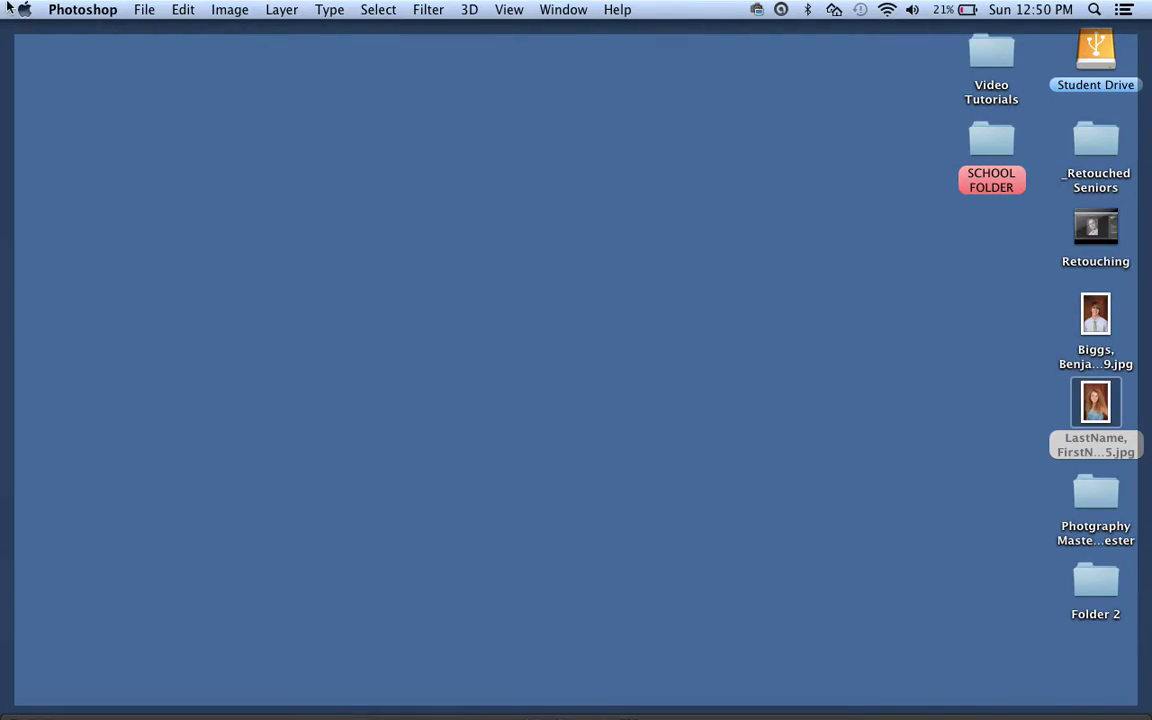
Open _Retouched Seniors in List view to confirm the 4.8 MB portrait JPEG.
double_click(1085, 136)
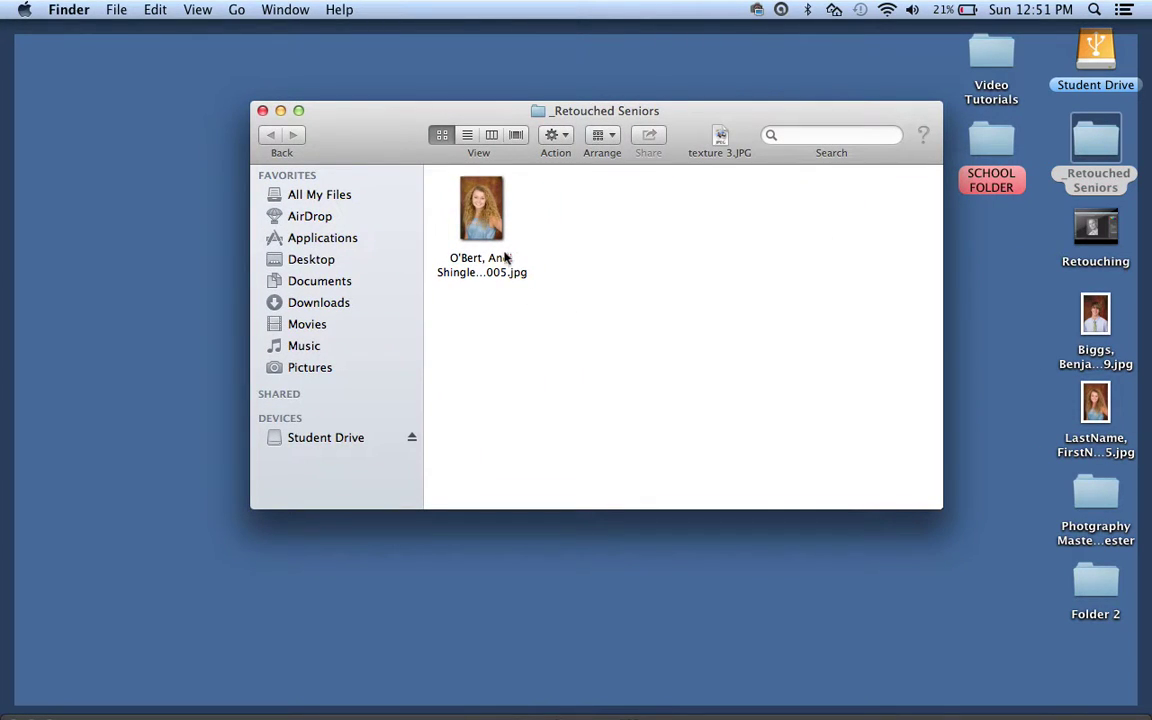
left_click(466, 134)
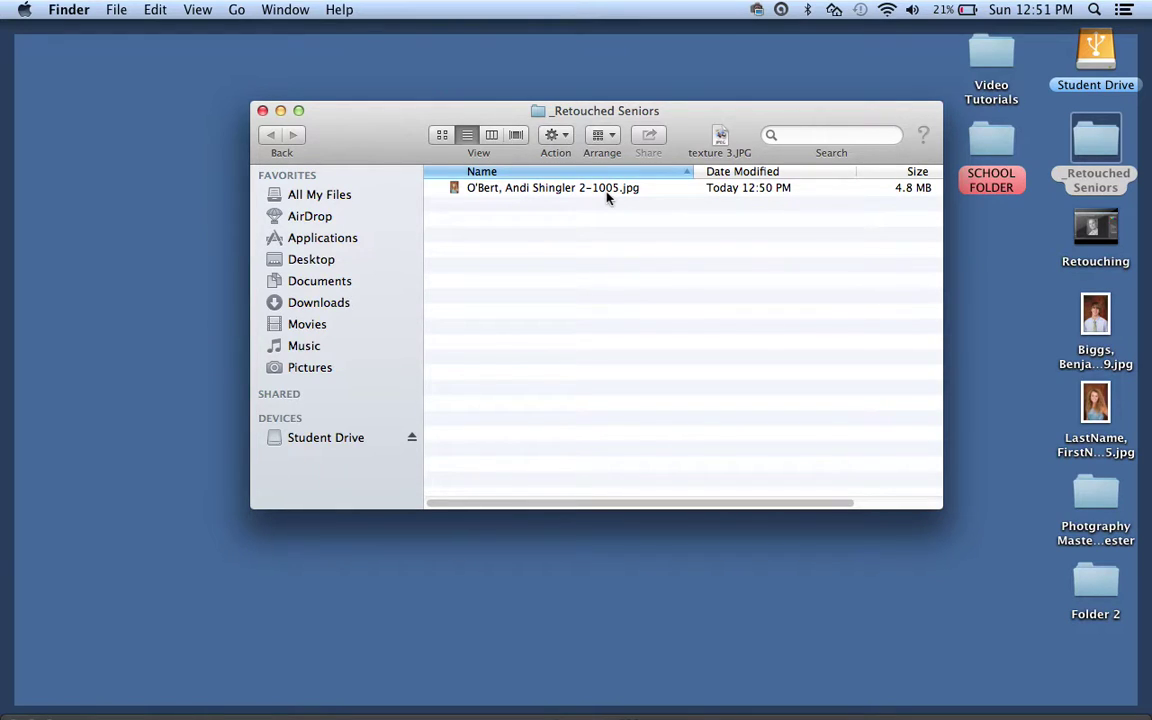
mouse_move(1060, 700)
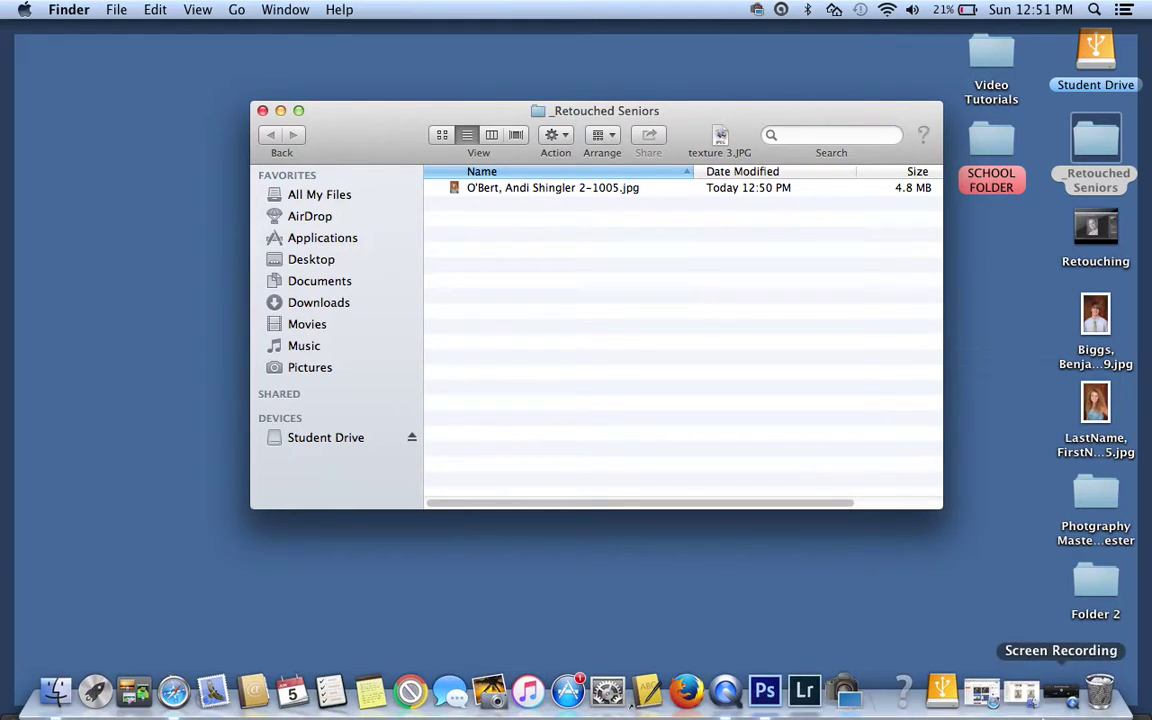
left_click(1060, 700)
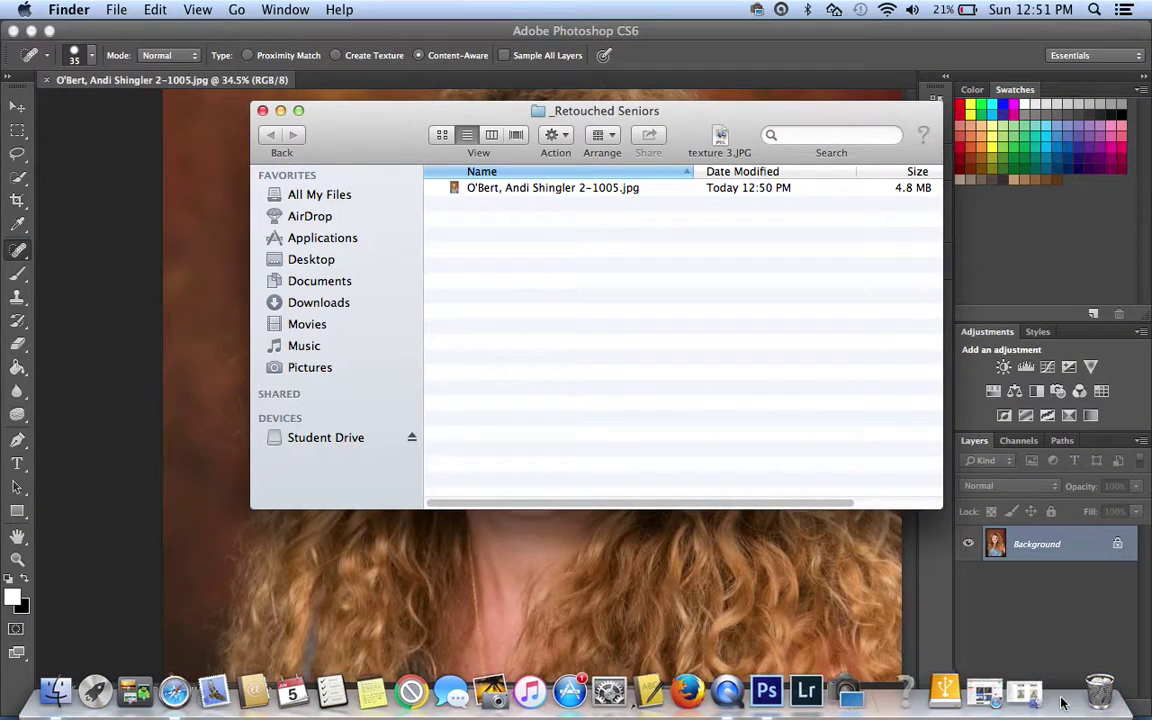